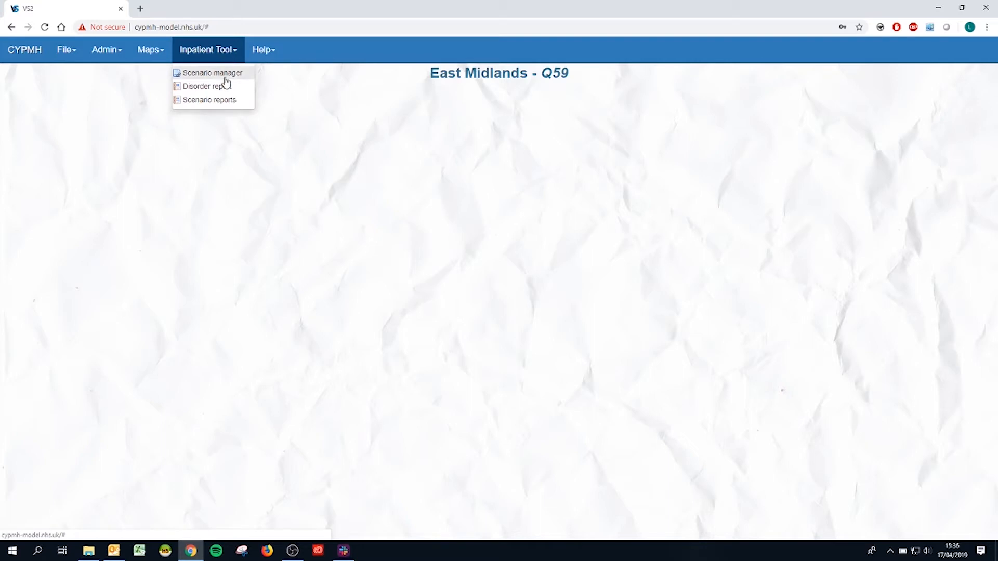
- Create a new inpatient intention in the Scenario manager and name it "Demo data"
{"action": "left_click", "coordinate": [225, 75]}
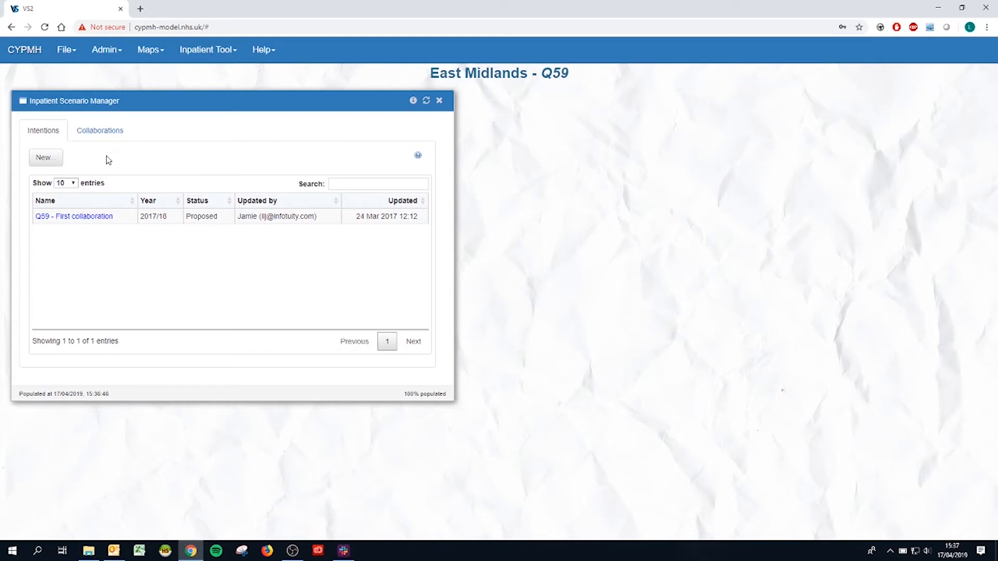
{"action": "left_click", "coordinate": [46, 157]}
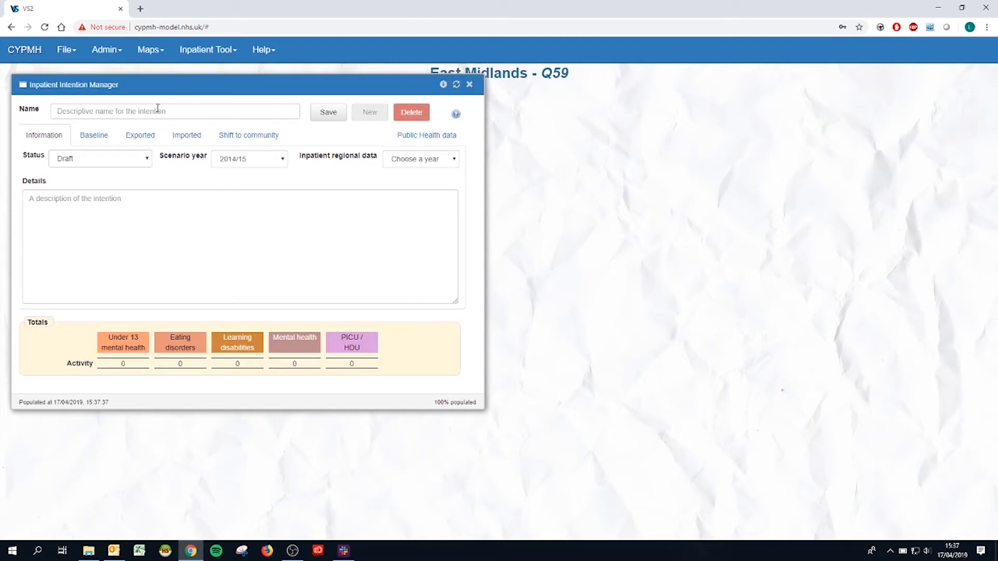
{"action": "left_click", "coordinate": [158, 108]}
{"action": "type", "text": "Demo "}
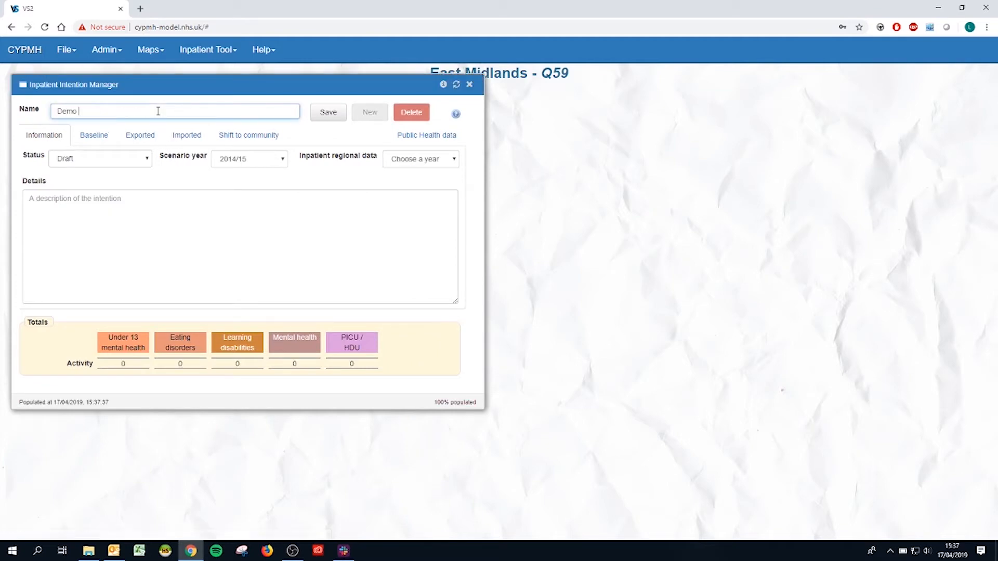
{"action": "type", "text": "data"}
- Set the intention's scenario year to 2019/20, keep the status as Draft and choose 2016/17 inpatient regional data
{"action": "left_click", "coordinate": [262, 164]}
{"action": "left_click", "coordinate": [254, 219]}
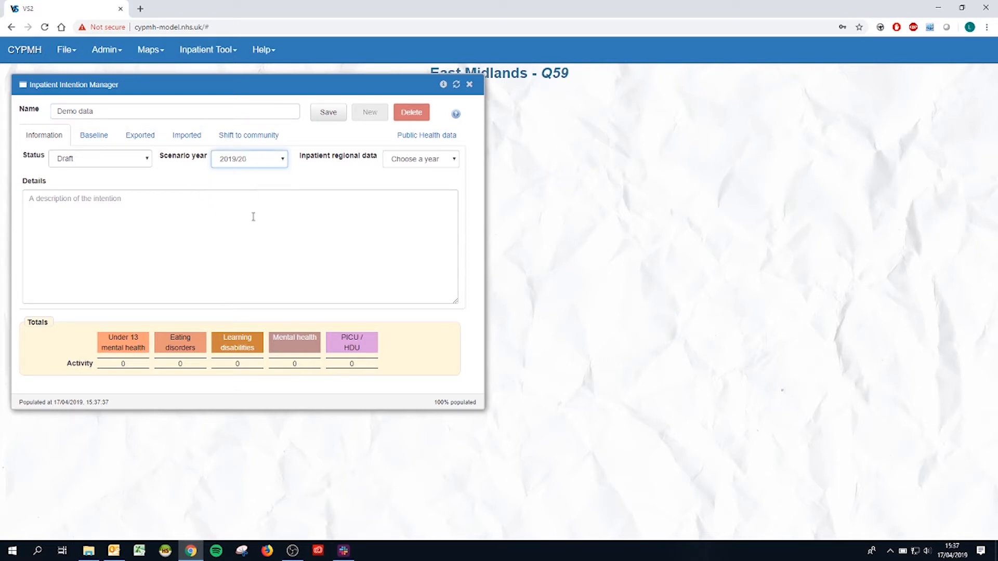
{"action": "left_click", "coordinate": [147, 161]}
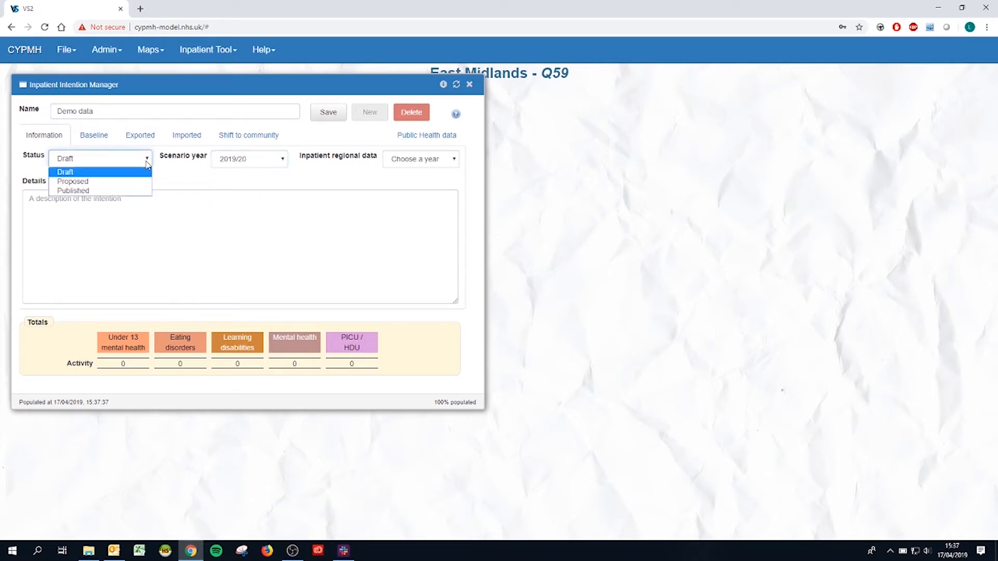
{"action": "left_click", "coordinate": [148, 164]}
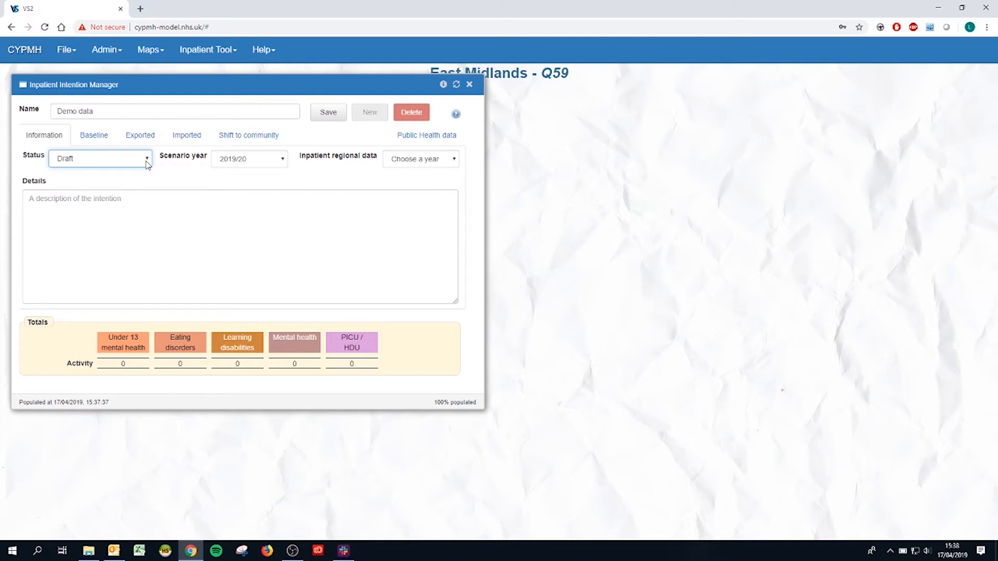
{"action": "left_click", "coordinate": [439, 160]}
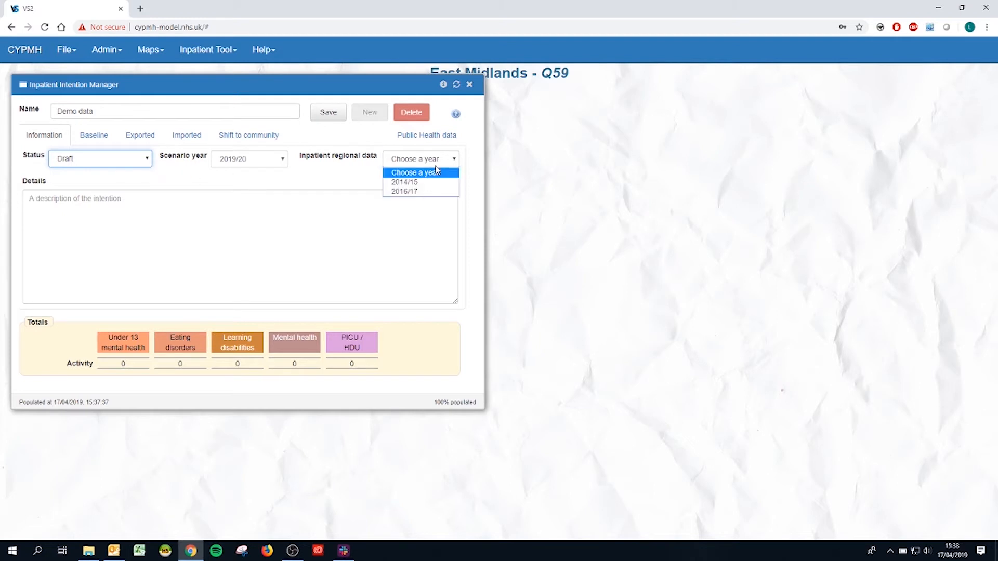
{"action": "left_click", "coordinate": [443, 192]}
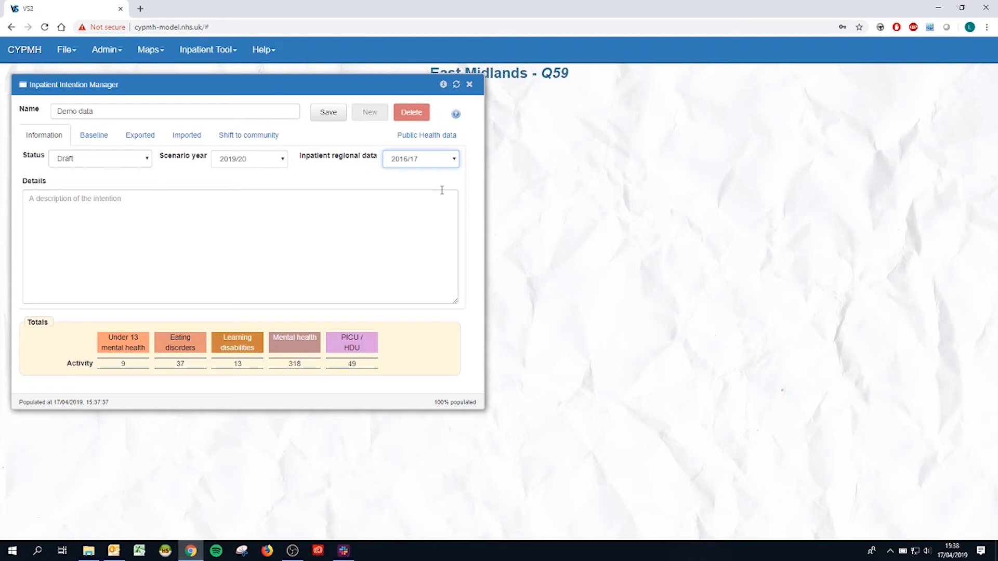
{"action": "left_click", "coordinate": [163, 201]}
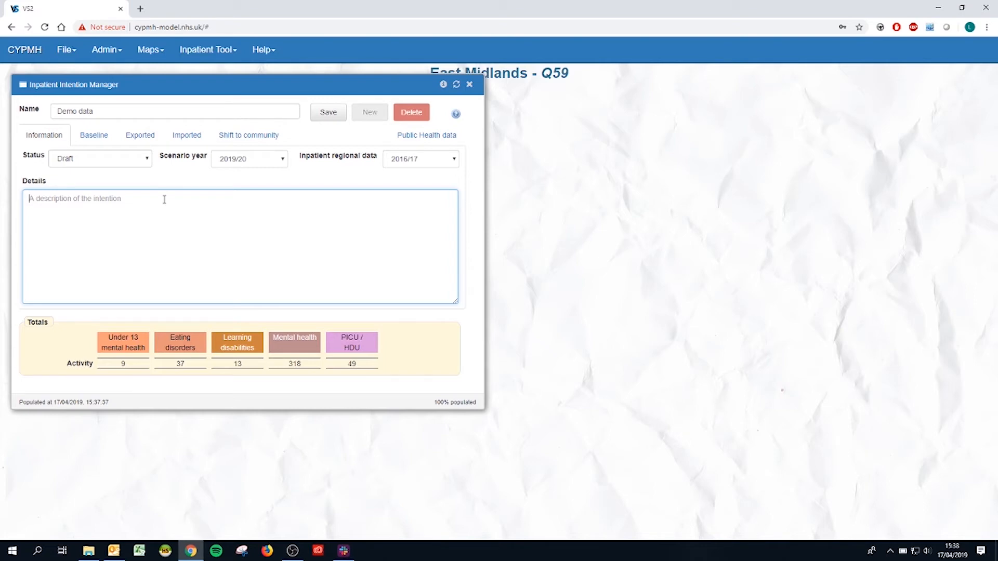
- Enter baseline adjustments of 5 for Under 13 mental health and -4 for Learning disabilities
{"action": "left_click", "coordinate": [107, 135]}
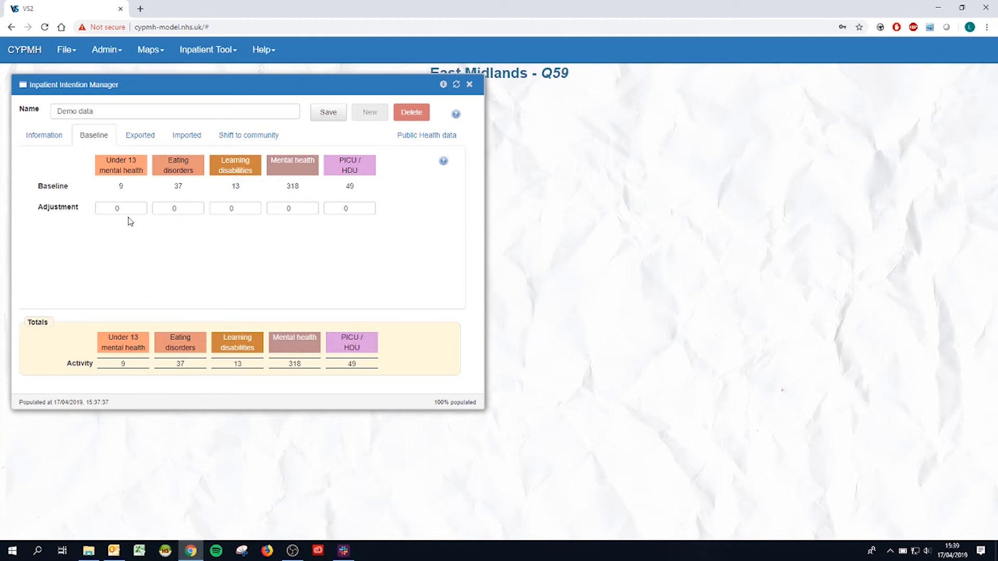
{"action": "left_click", "coordinate": [108, 208]}
{"action": "type", "text": "5"}
{"action": "left_click", "coordinate": [217, 209]}
{"action": "type", "text": "-4"}
{"action": "left_click", "coordinate": [194, 268]}
- Look through the Public Health data page and the help page for the intention's baseline
{"action": "left_click", "coordinate": [436, 144]}
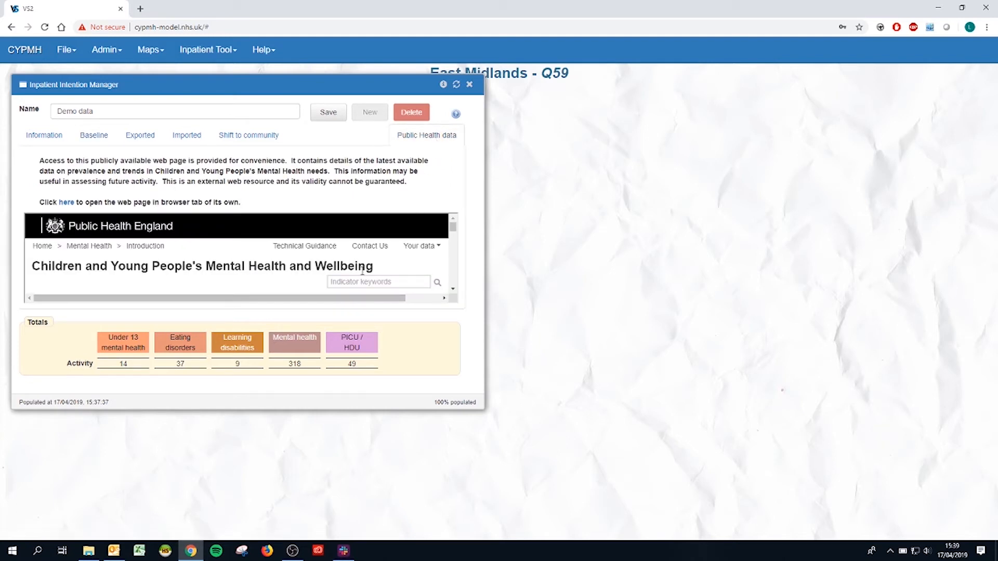
{"action": "scroll", "coordinate": [361, 270], "scroll_direction": "down", "scroll_amount": 3}
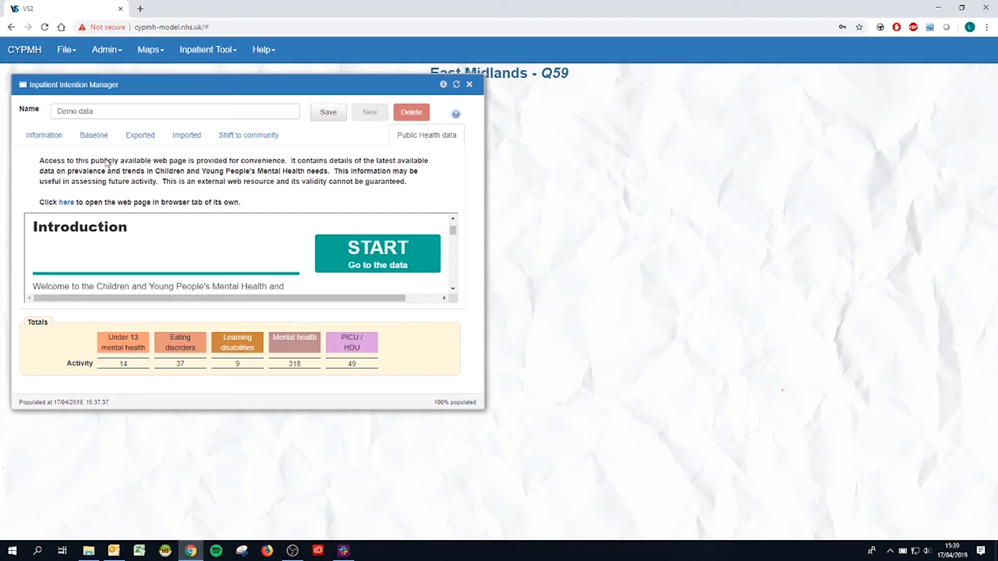
{"action": "left_click", "coordinate": [93, 136]}
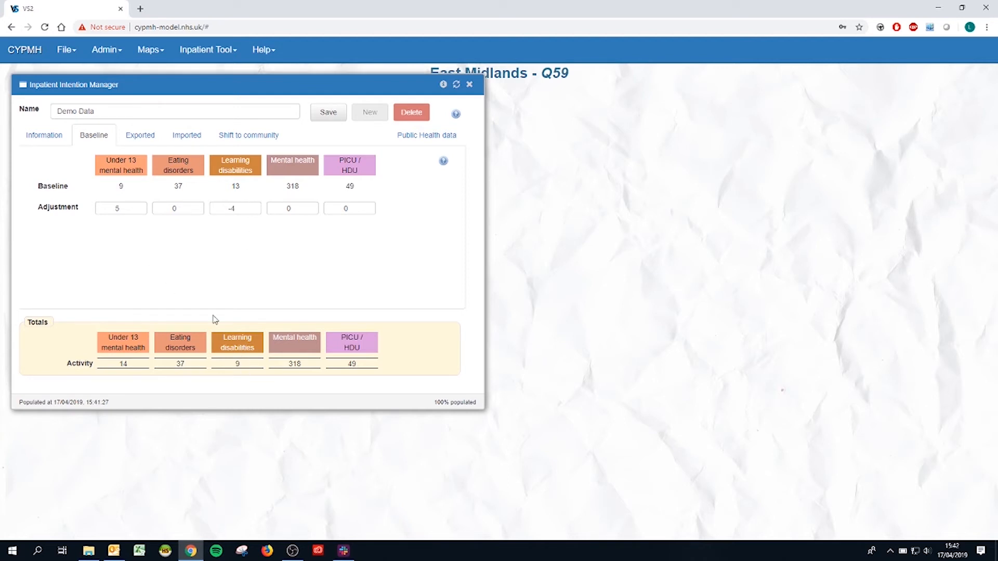
{"action": "left_click", "coordinate": [443, 161]}
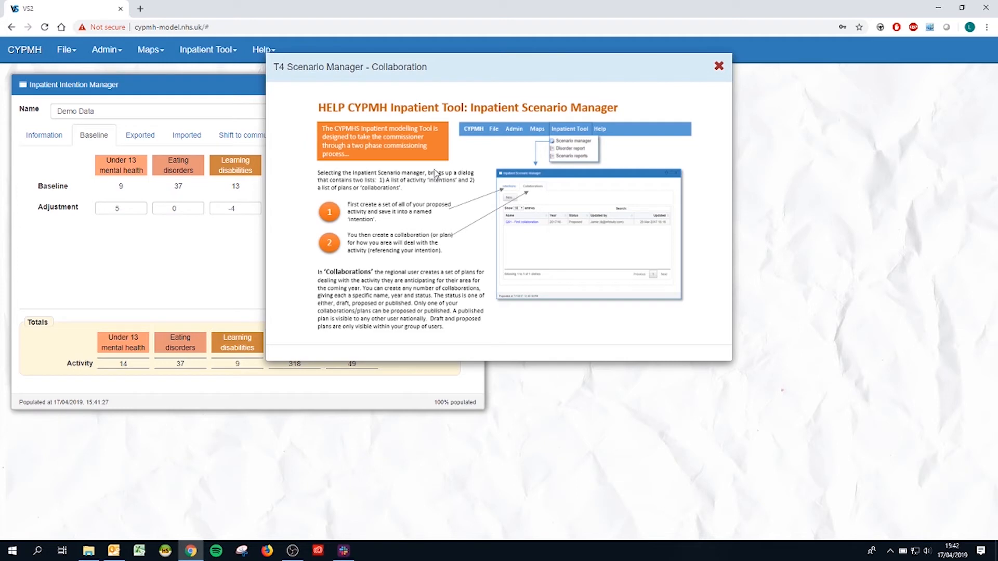
{"action": "left_click", "coordinate": [719, 66]}
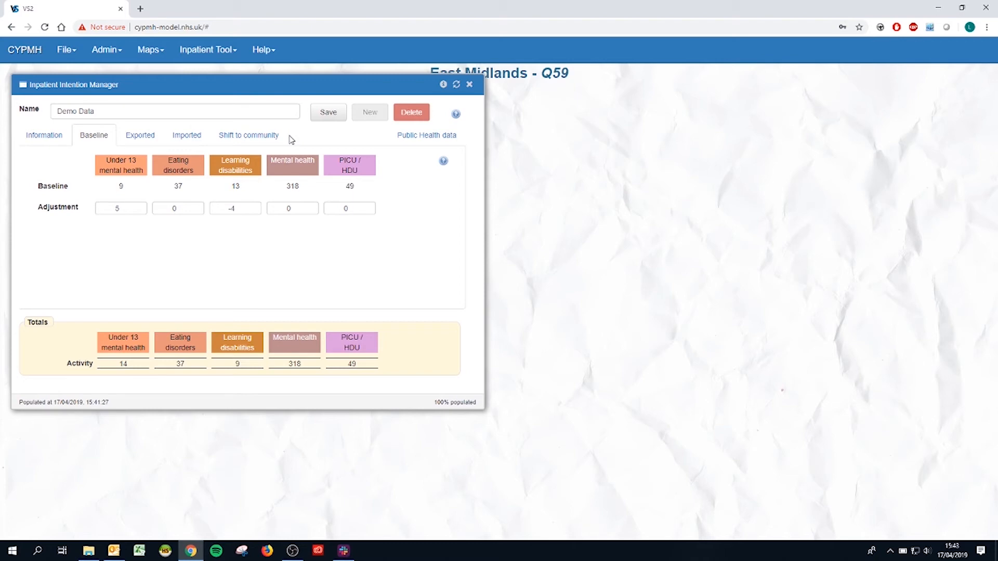
- Save the intention and create a new collaboration named "Demo collab"
{"action": "left_click", "coordinate": [320, 118]}
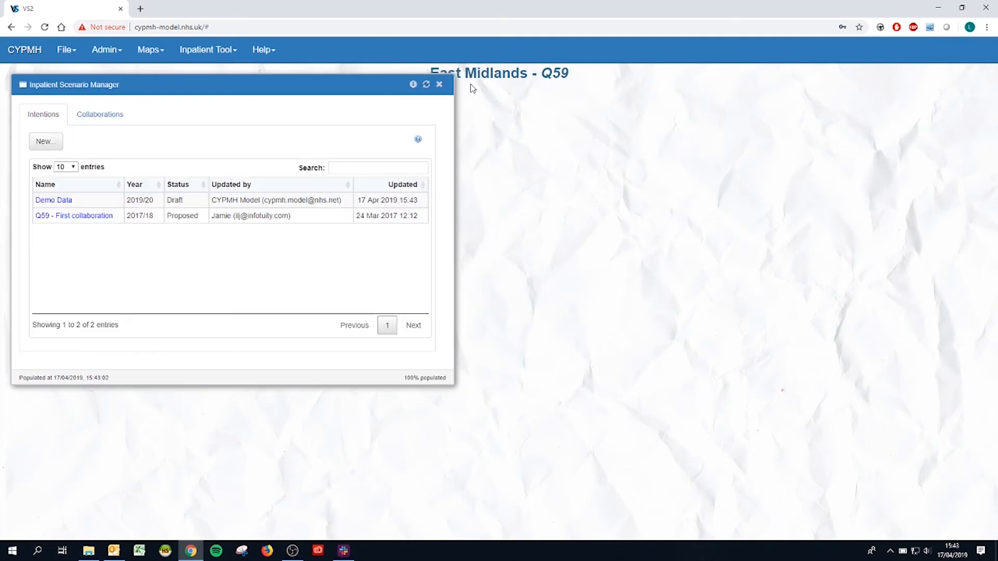
{"action": "left_click", "coordinate": [100, 114]}
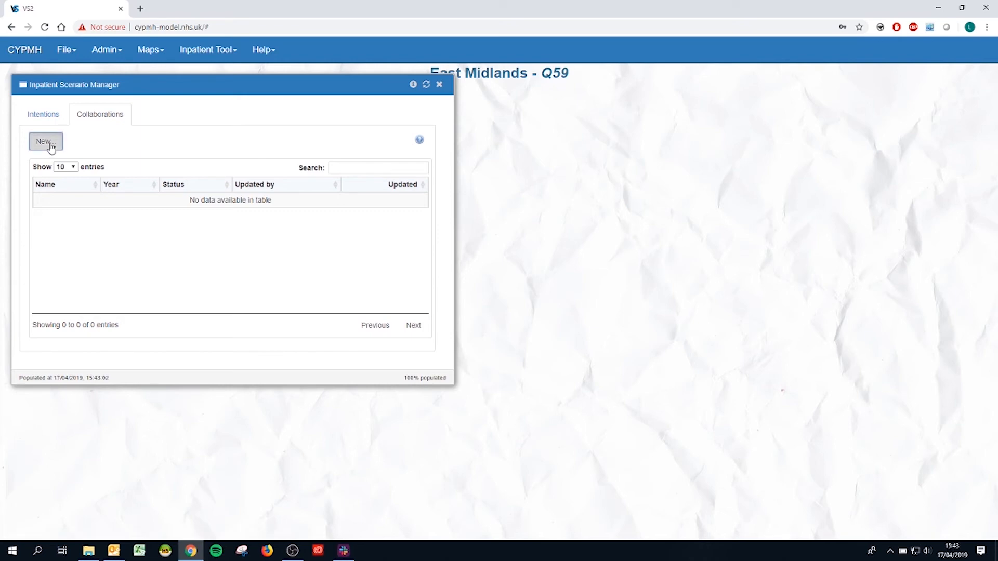
{"action": "left_click", "coordinate": [49, 146]}
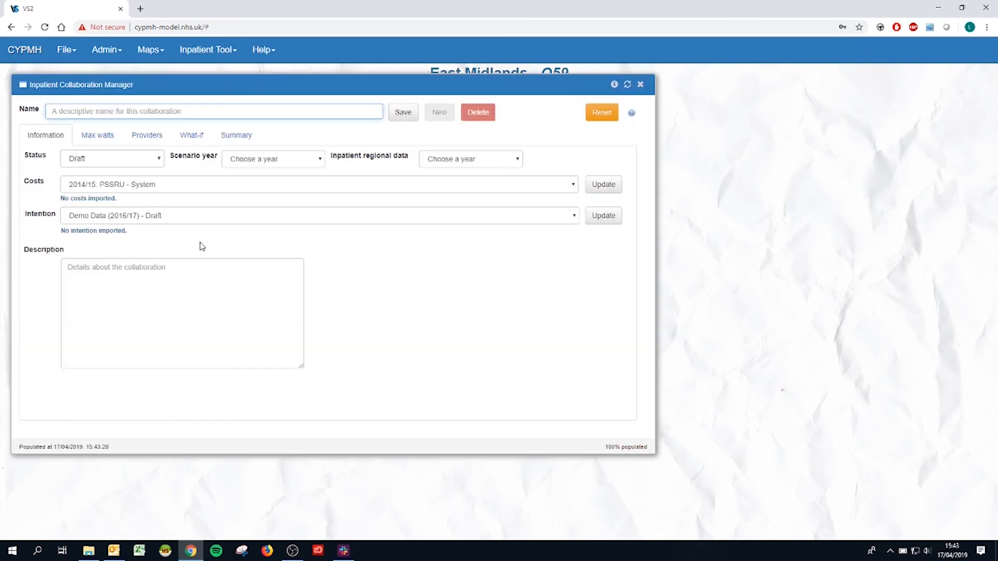
{"action": "left_click", "coordinate": [118, 114]}
{"action": "type", "text": "Demo collab"}
{"action": "key", "text": "Tab"}
- Keep the collaboration's status as Draft, set its scenario year to 2019/20 and choose 2016/17 inpatient regional data
{"action": "left_click", "coordinate": [154, 166]}
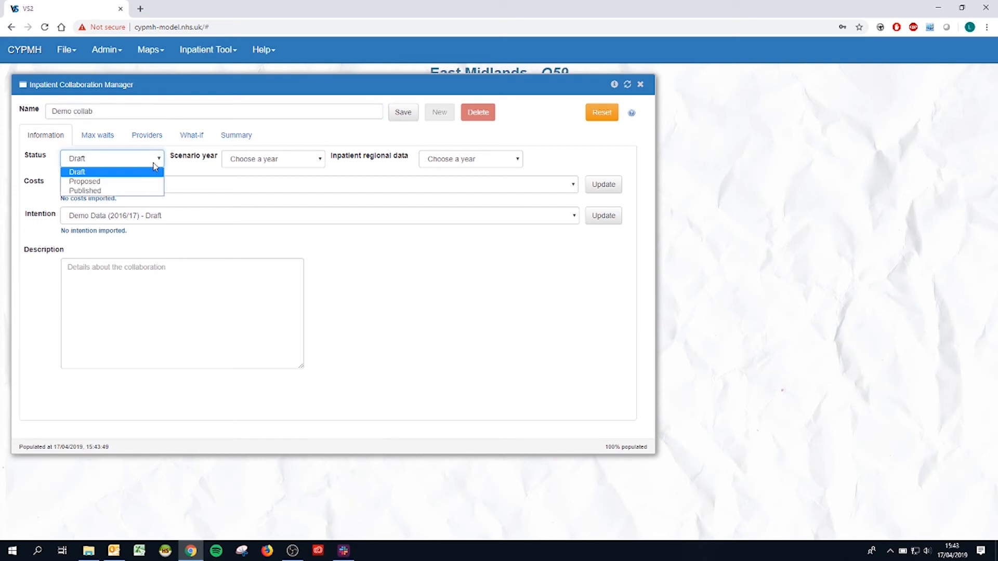
{"action": "left_click", "coordinate": [153, 166]}
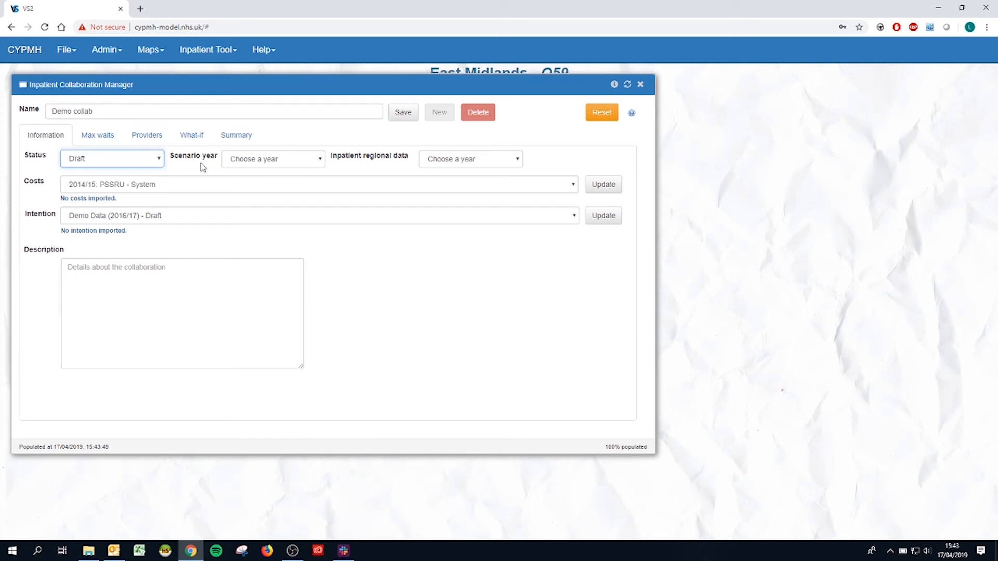
{"action": "left_click", "coordinate": [228, 161]}
{"action": "left_click", "coordinate": [264, 227]}
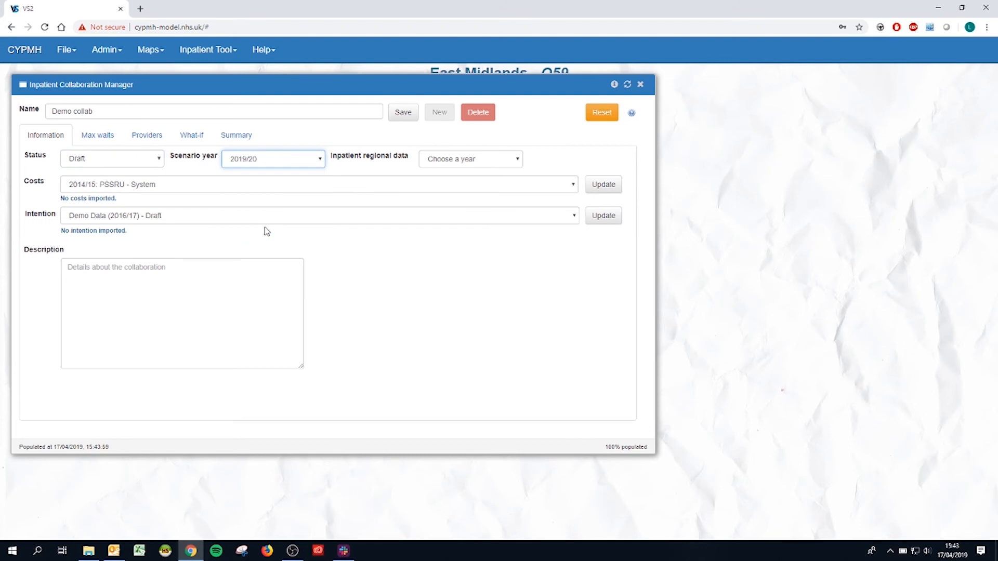
{"action": "left_click", "coordinate": [453, 162]}
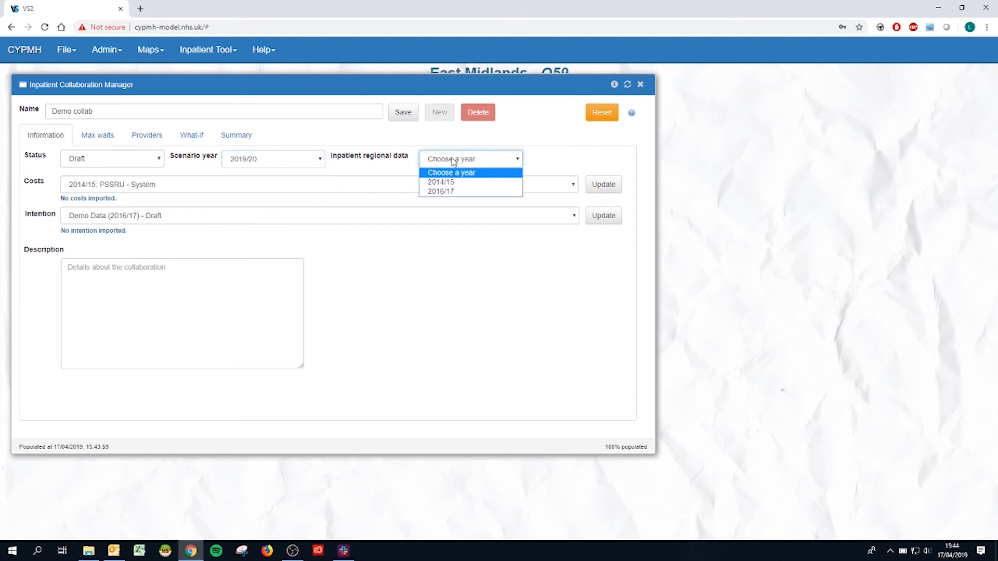
{"action": "left_click", "coordinate": [457, 191]}
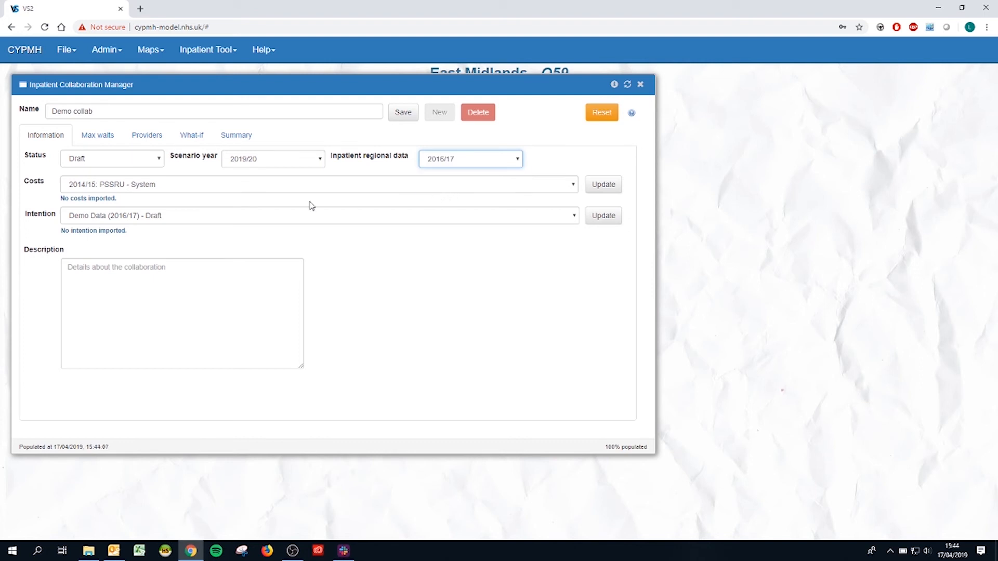
- Import the "2014/15: PSSRU - System" costs and the "Demo Data (2016/17) - Draft" intention into the collaboration
{"action": "left_click", "coordinate": [213, 186]}
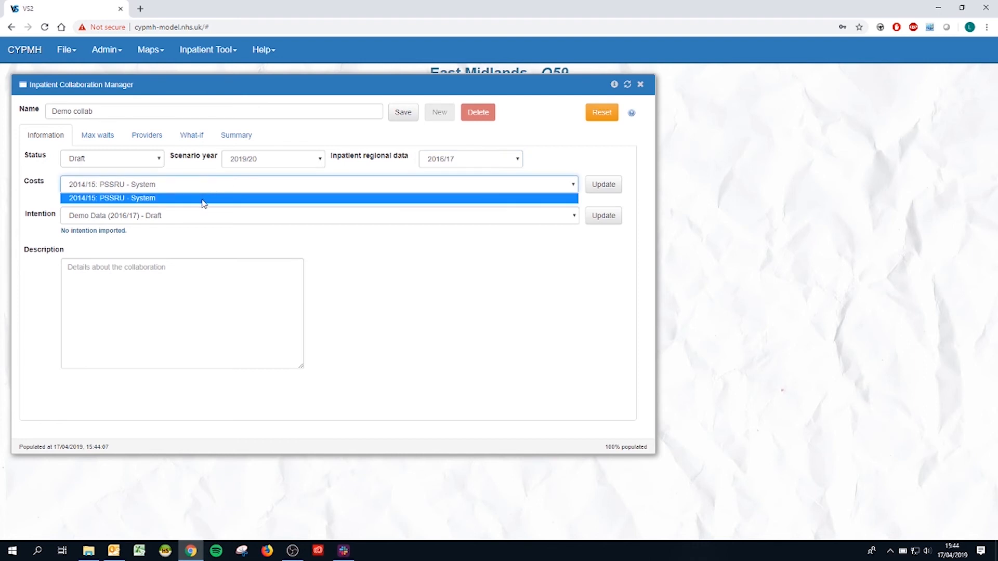
{"action": "left_click", "coordinate": [204, 200]}
{"action": "left_click", "coordinate": [598, 185]}
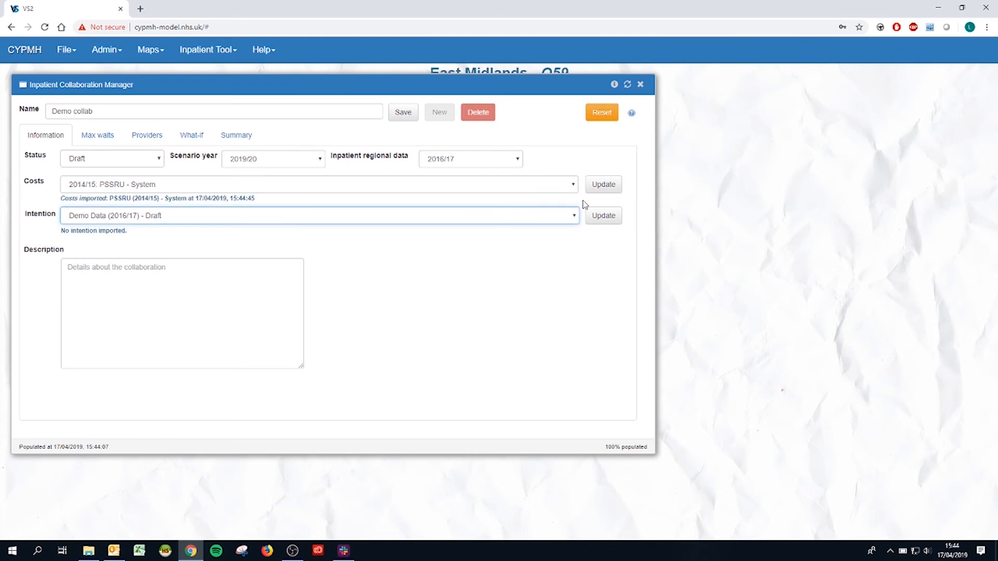
{"action": "left_click", "coordinate": [574, 218]}
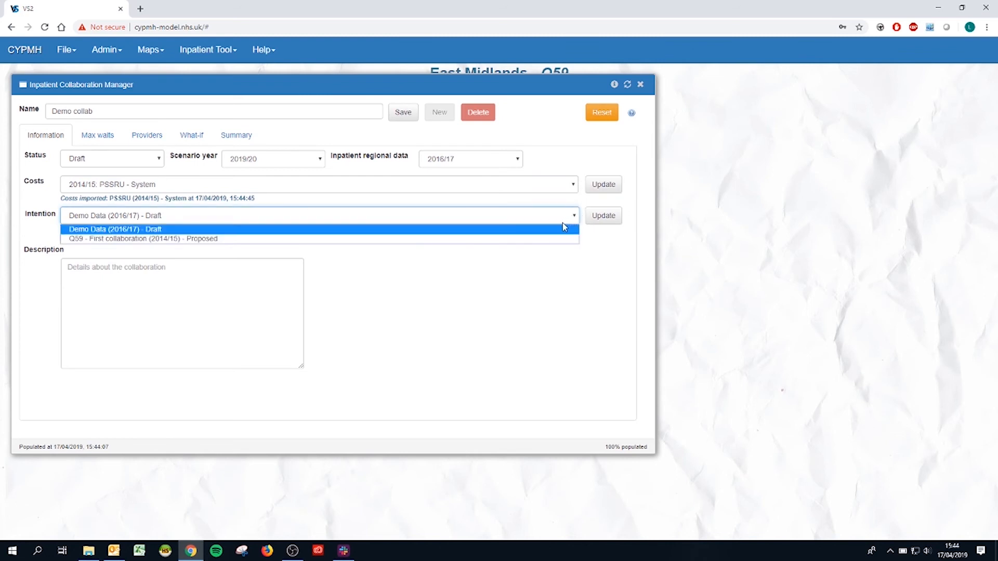
{"action": "left_click", "coordinate": [501, 232]}
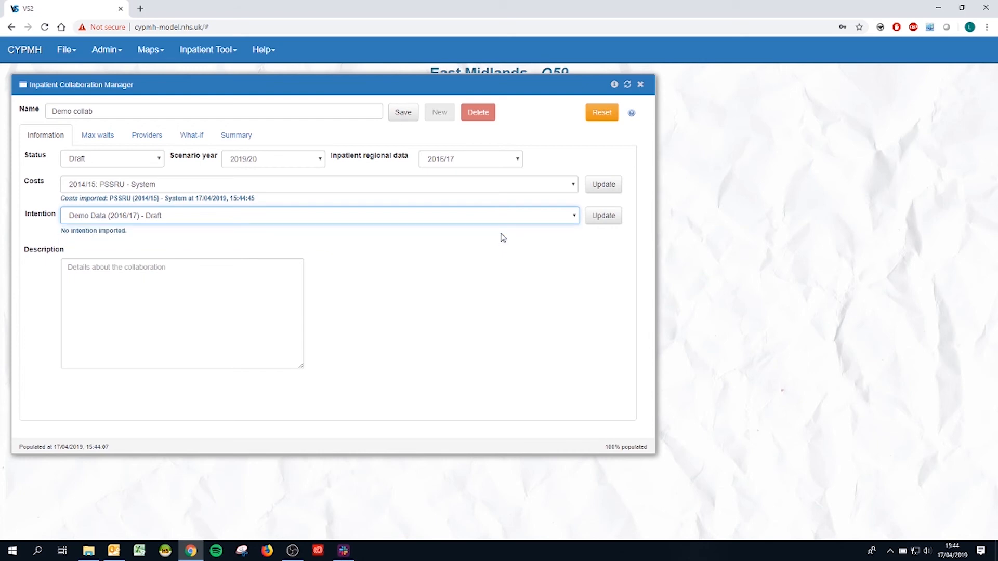
{"action": "left_click", "coordinate": [603, 216]}
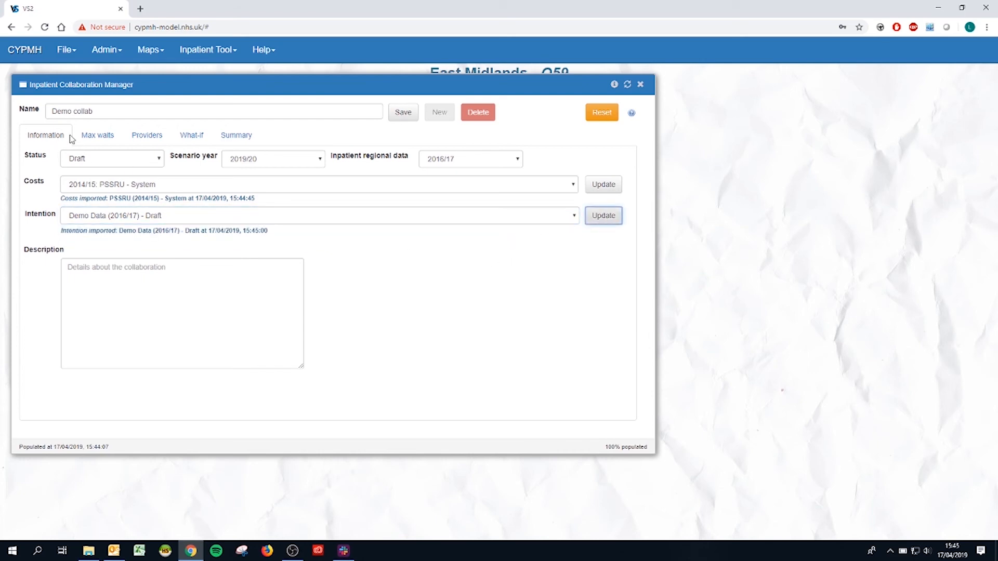
- Review the collaboration's maximum waits, providers and what-if settings
{"action": "left_click", "coordinate": [103, 136]}
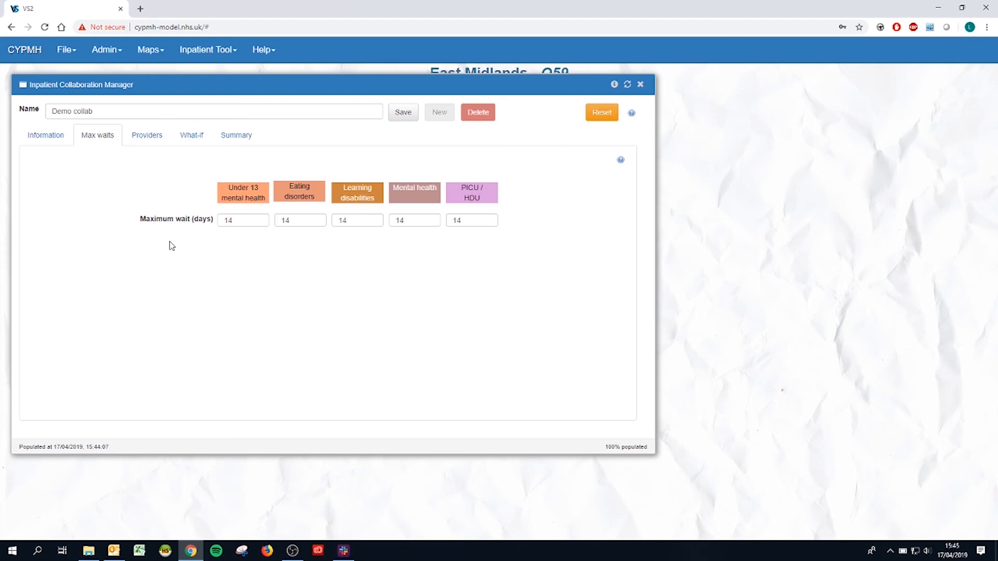
{"action": "left_click", "coordinate": [146, 136]}
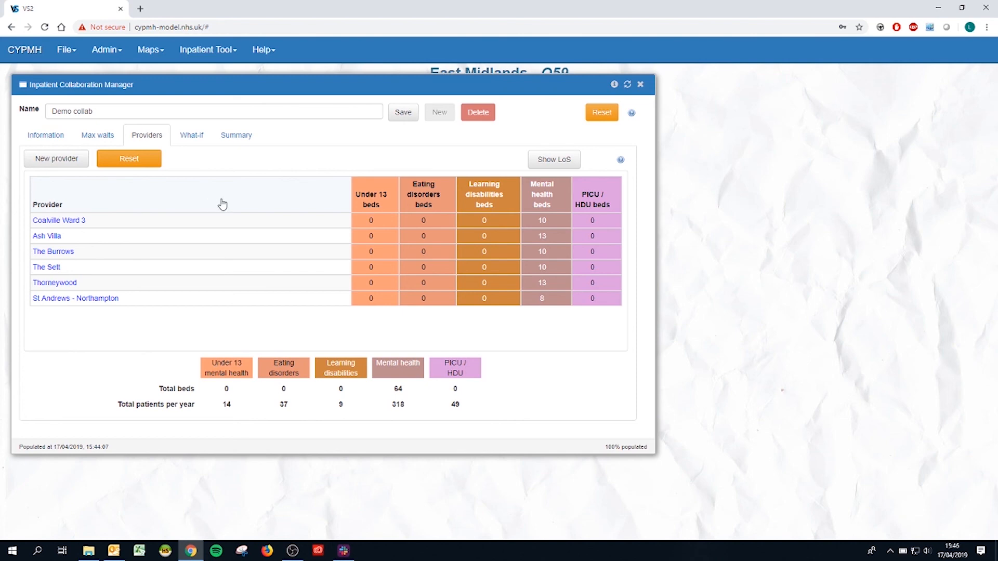
{"action": "left_click", "coordinate": [195, 137]}
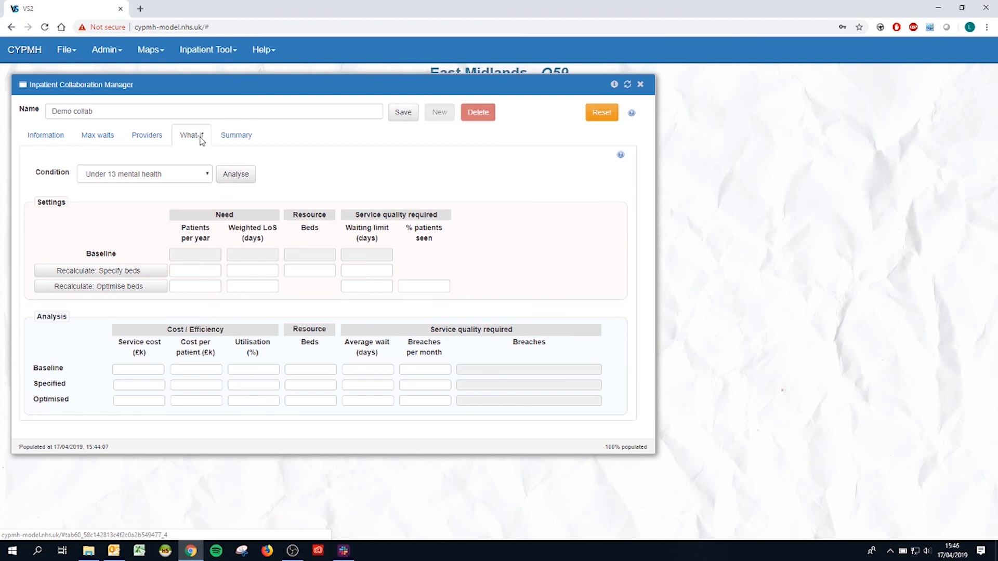
- Open the regional analysis report from the collaboration's summary and examine its patient and input figures
{"action": "left_click", "coordinate": [236, 141]}
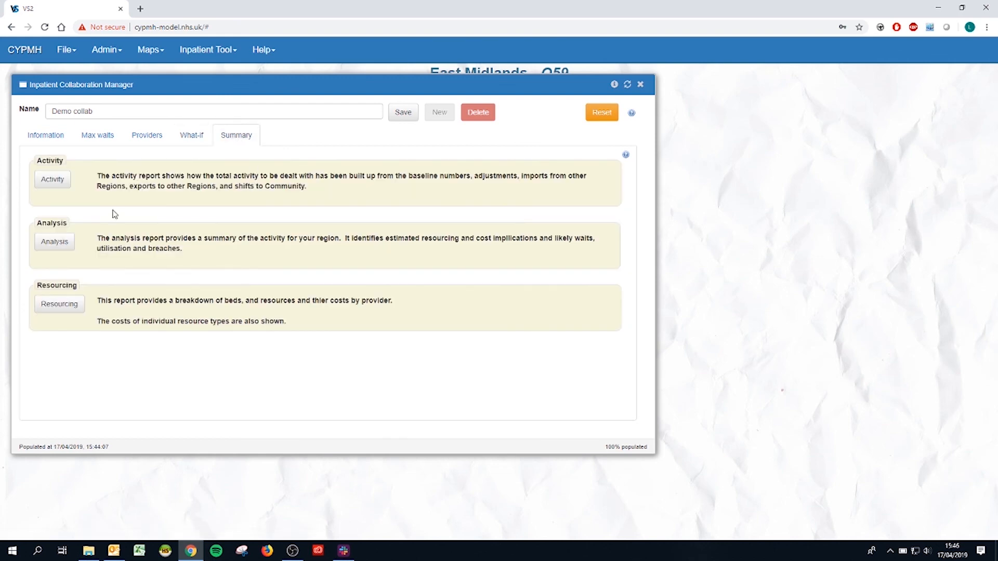
{"action": "left_click", "coordinate": [68, 245]}
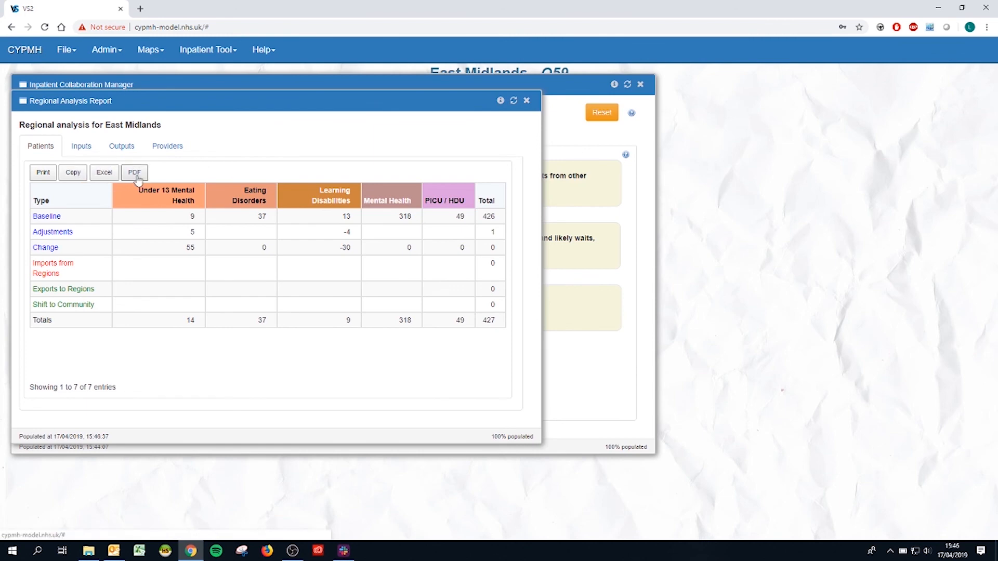
{"action": "left_click", "coordinate": [82, 148]}
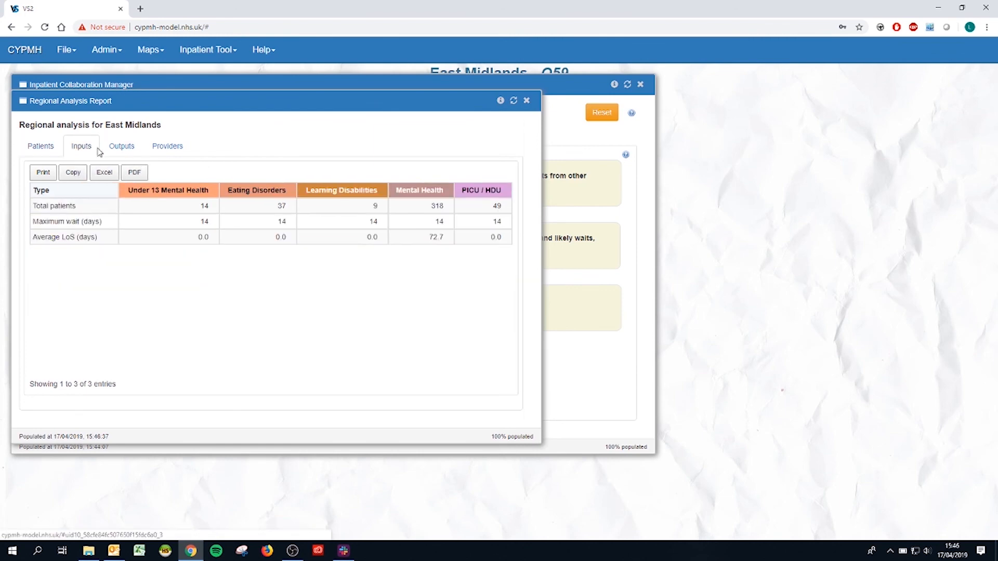